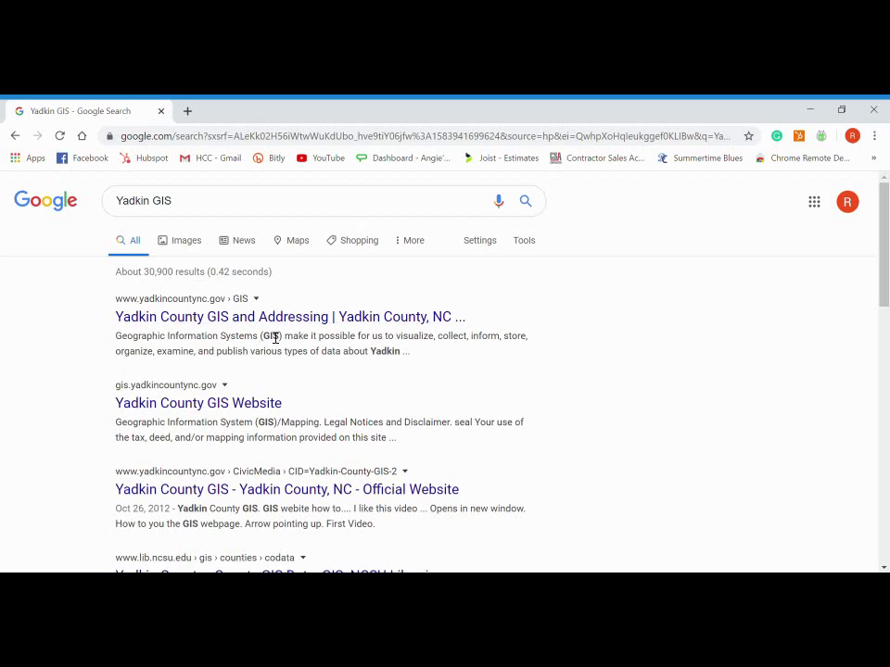
Open the Yadkin County GIS and Addressing page from the search results and follow its link to the new GIS website
left_click(378, 324)
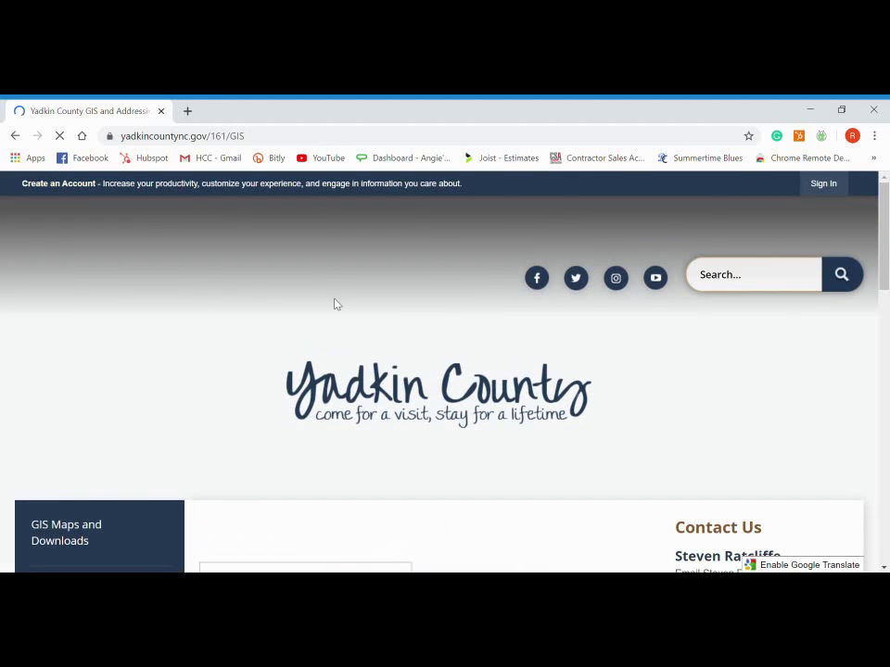
scroll(336, 304, "down", 1)
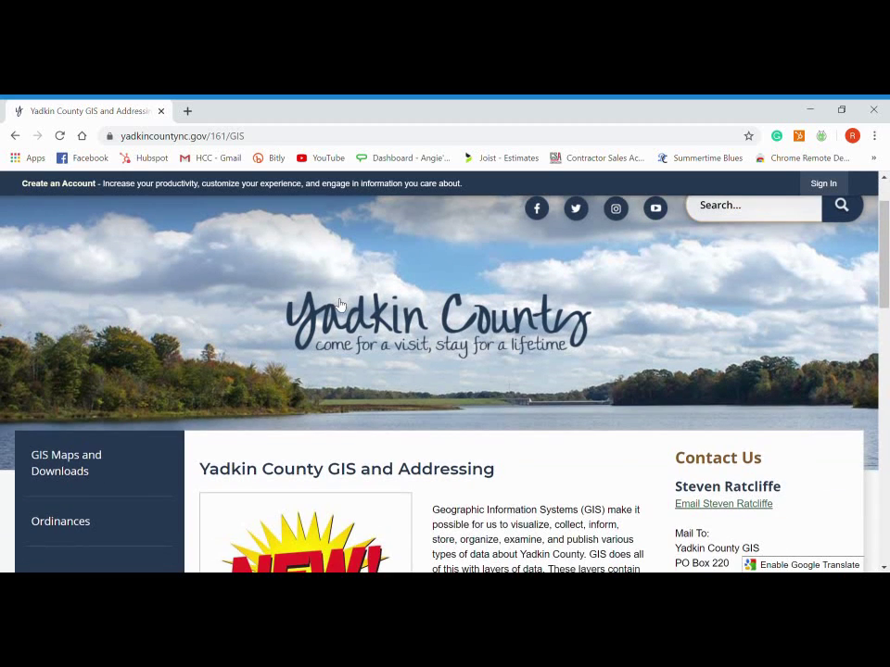
scroll(338, 304, "up", 1)
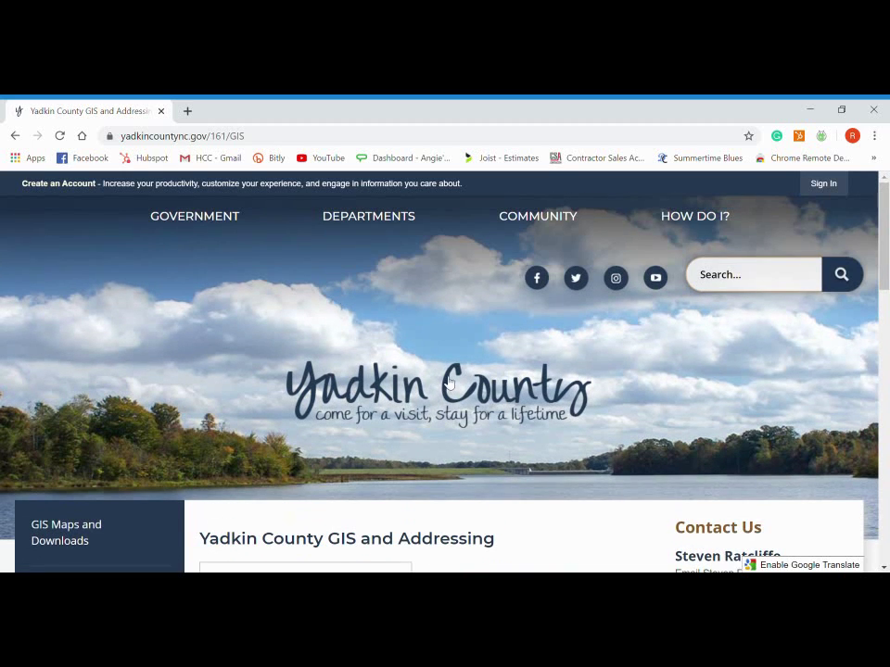
scroll(336, 304, "down", 6)
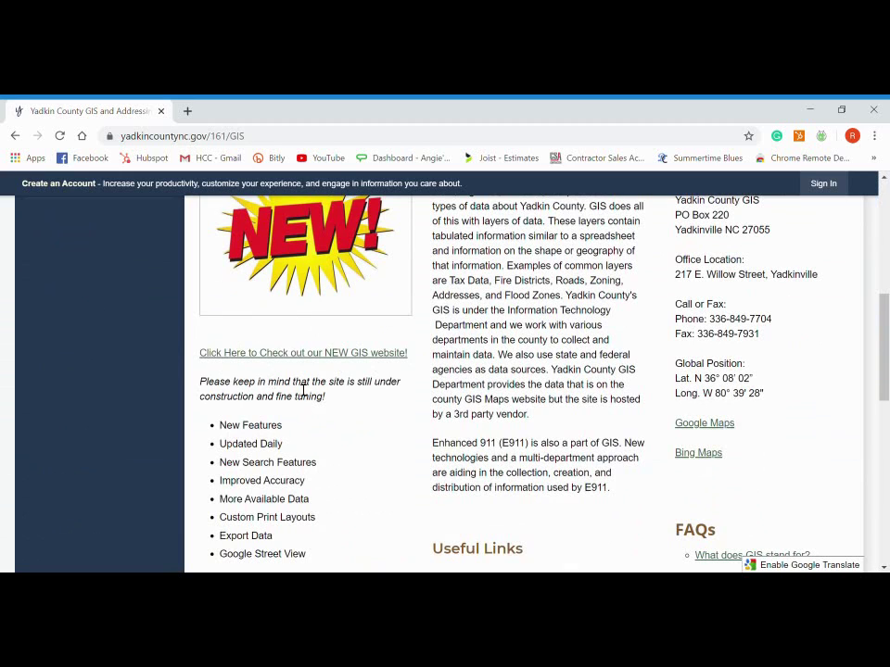
left_click(320, 355)
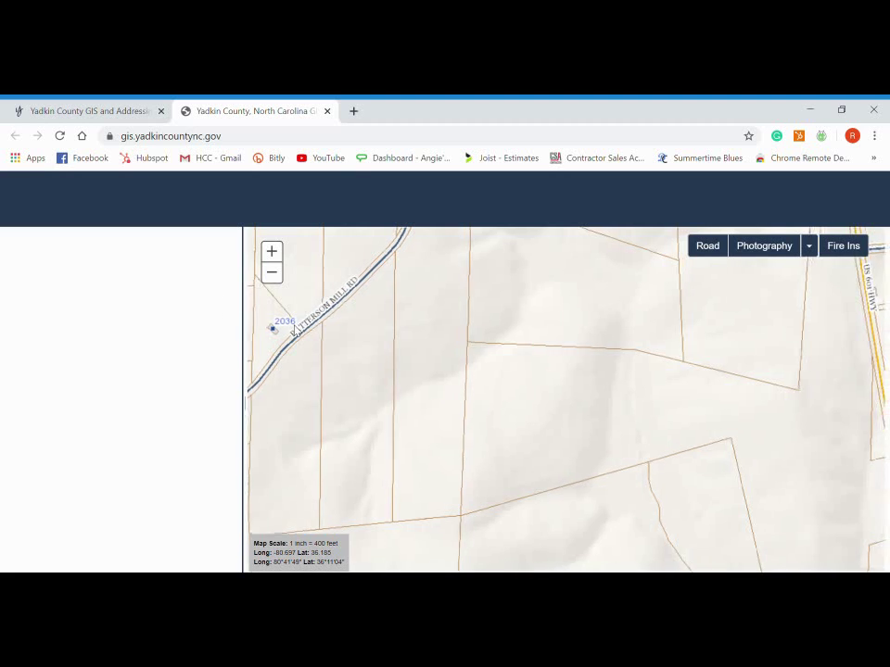
Accept the GIS disclaimer and locate the large building on parcel 132507 along Shacktown Rd in Yadkinville on the aerial map
scroll(298, 325, "down", 1)
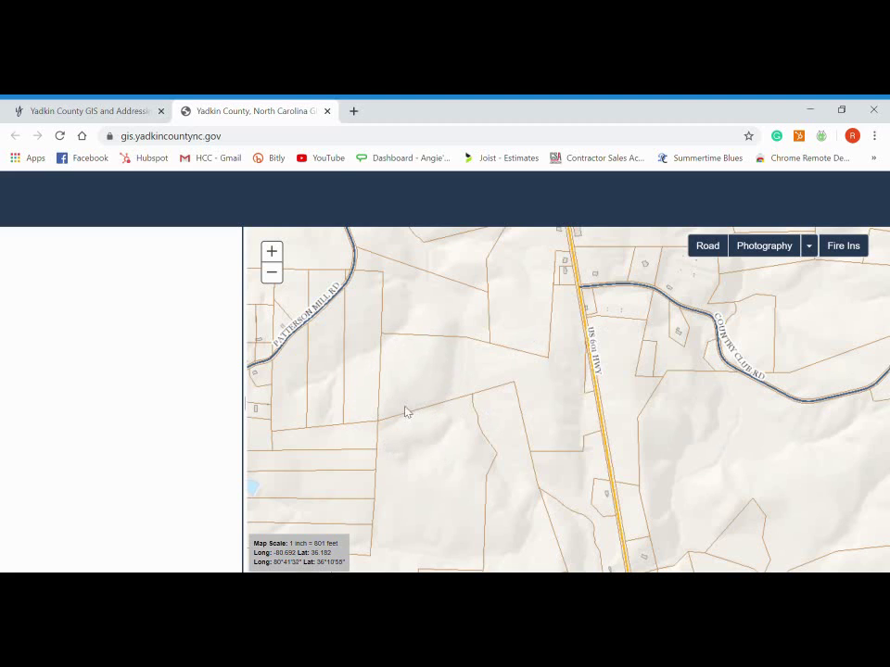
left_click_drag(326, 426, 546, 367)
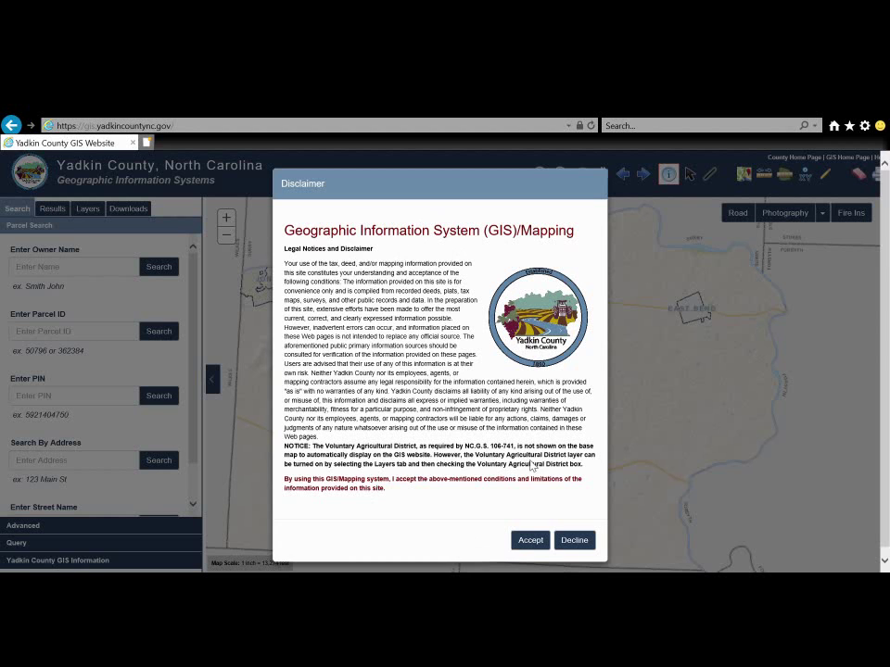
left_click(532, 542)
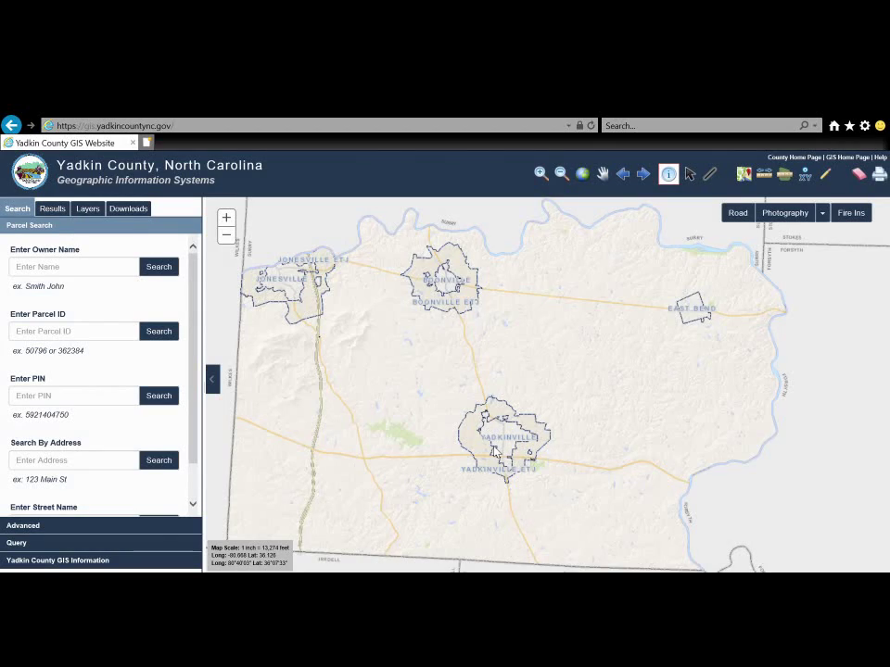
scroll(508, 447, "up", 1)
scroll(513, 452, "up", 2)
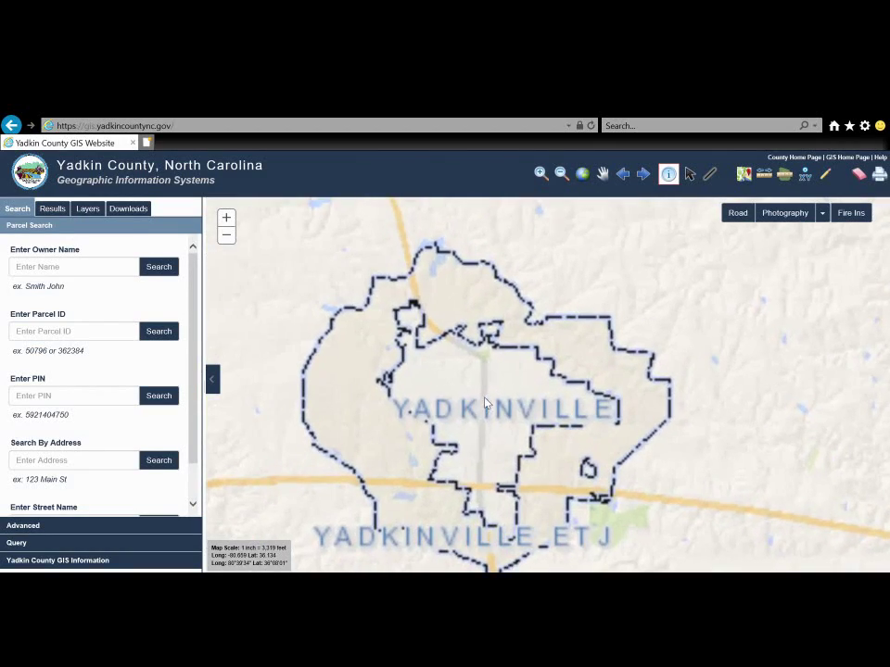
scroll(485, 402, "up", 1)
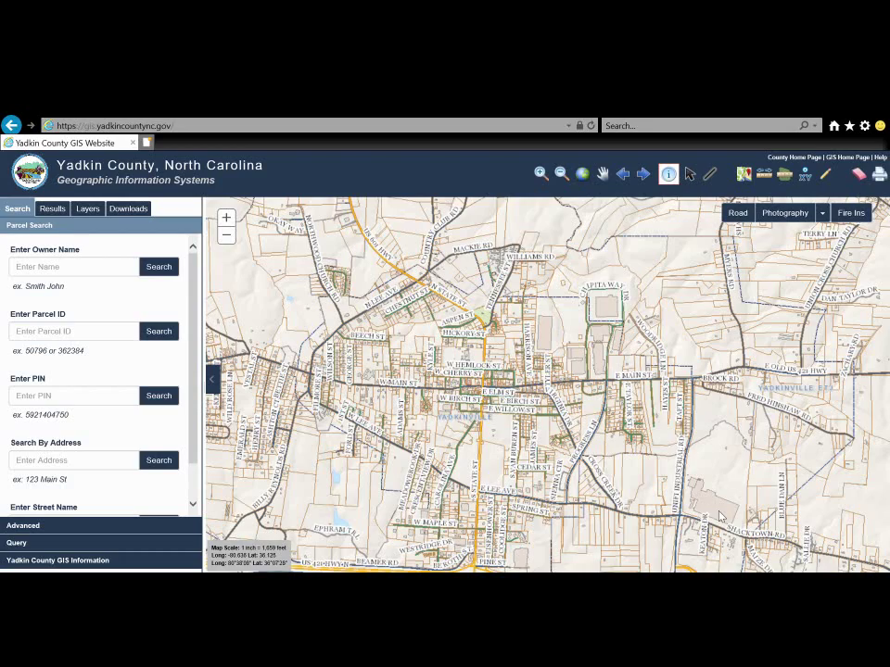
scroll(721, 516, "up", 3)
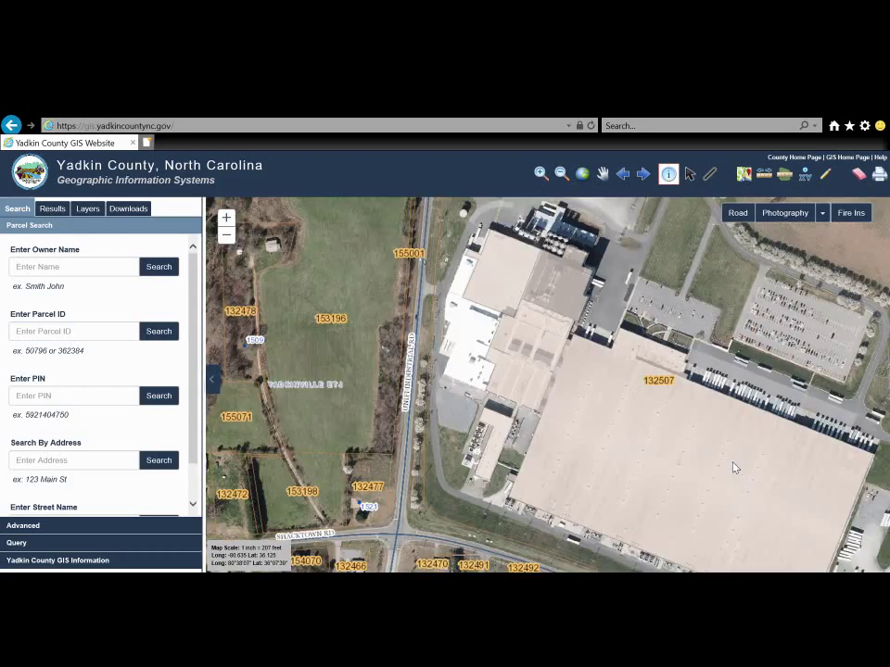
left_click_drag(733, 469, 529, 449)
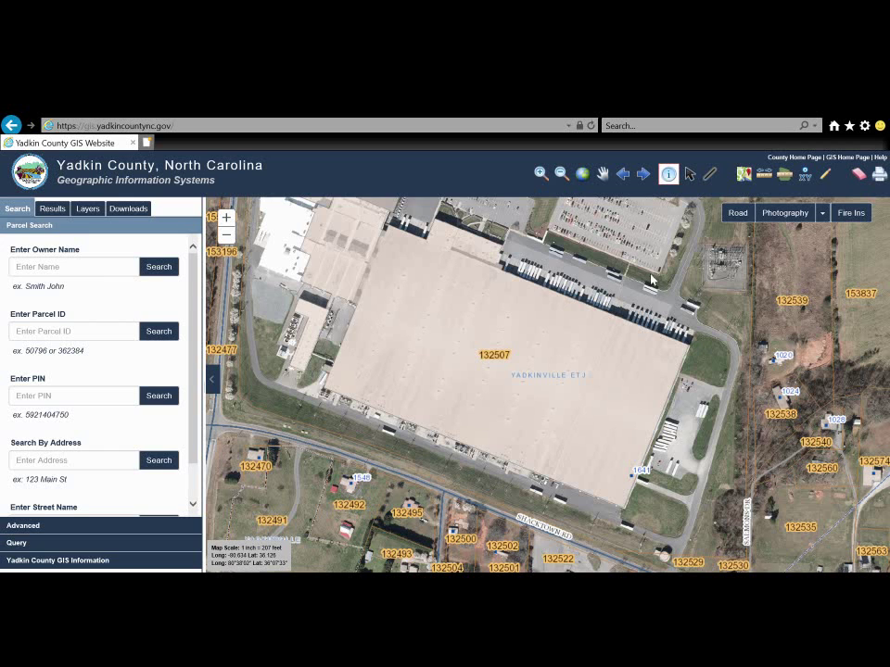
Measure the area and perimeter of the large building on parcel 132507 in feet by outlining its four main corners
left_click(784, 173)
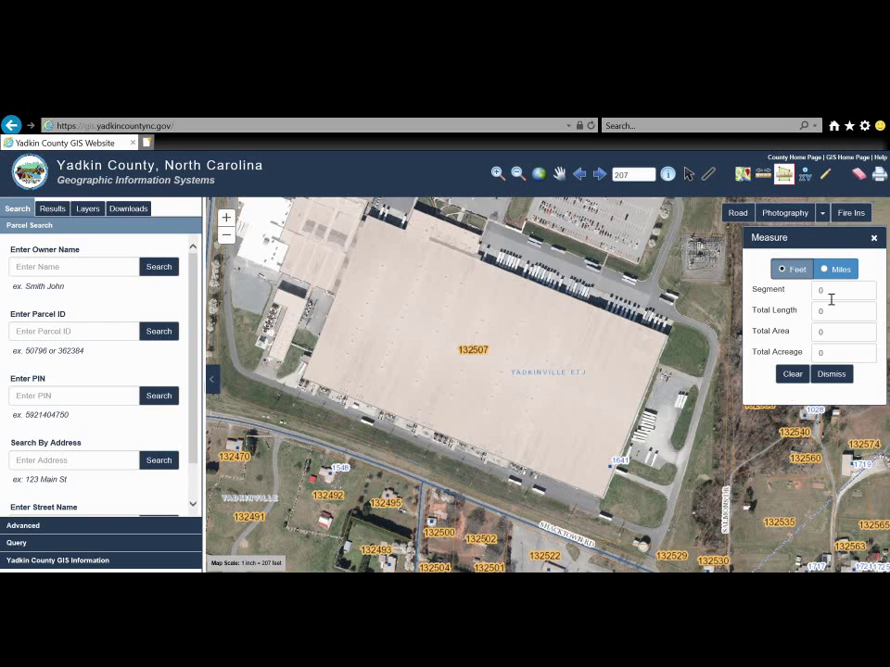
left_click(793, 375)
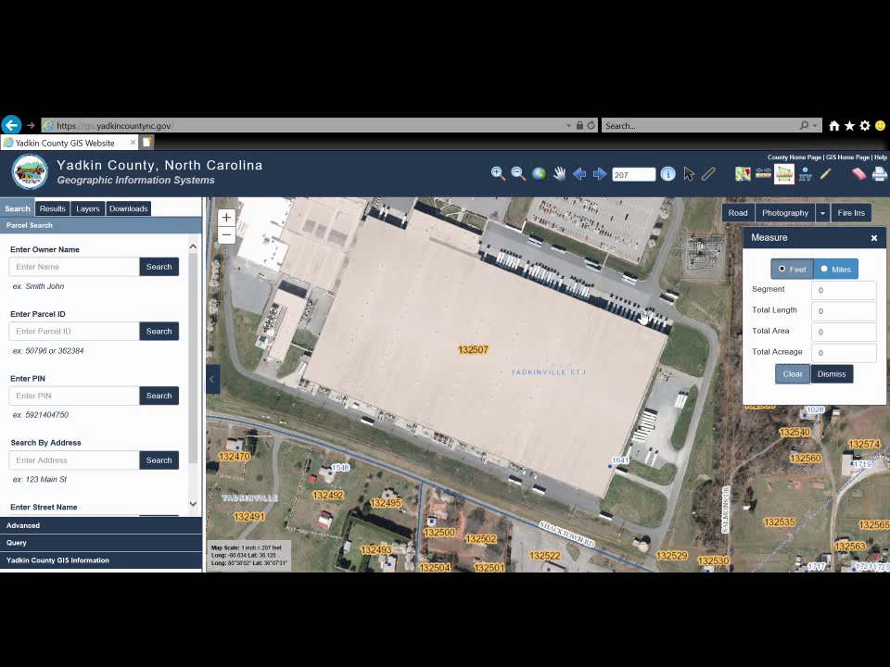
left_click(367, 219)
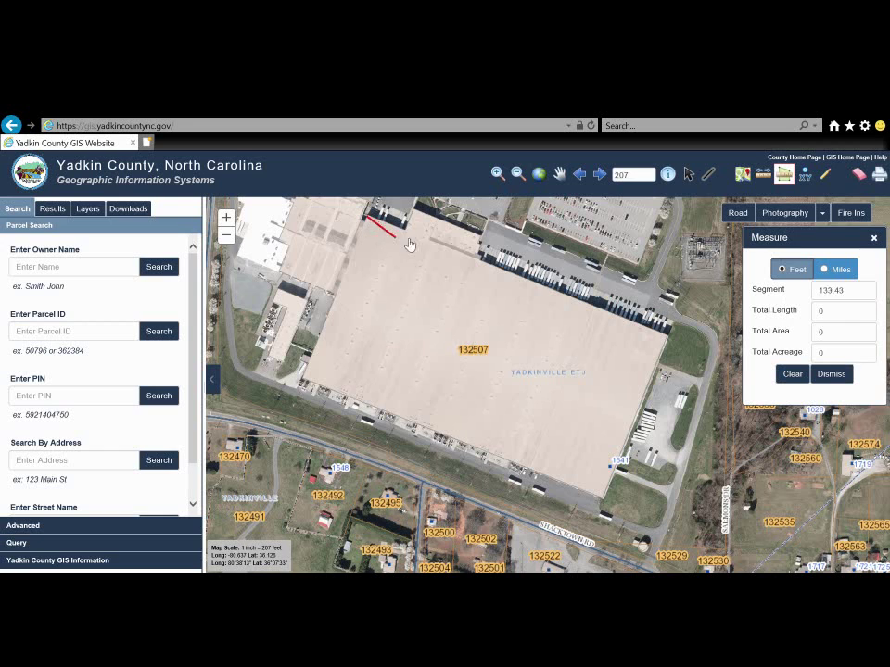
left_click(668, 335)
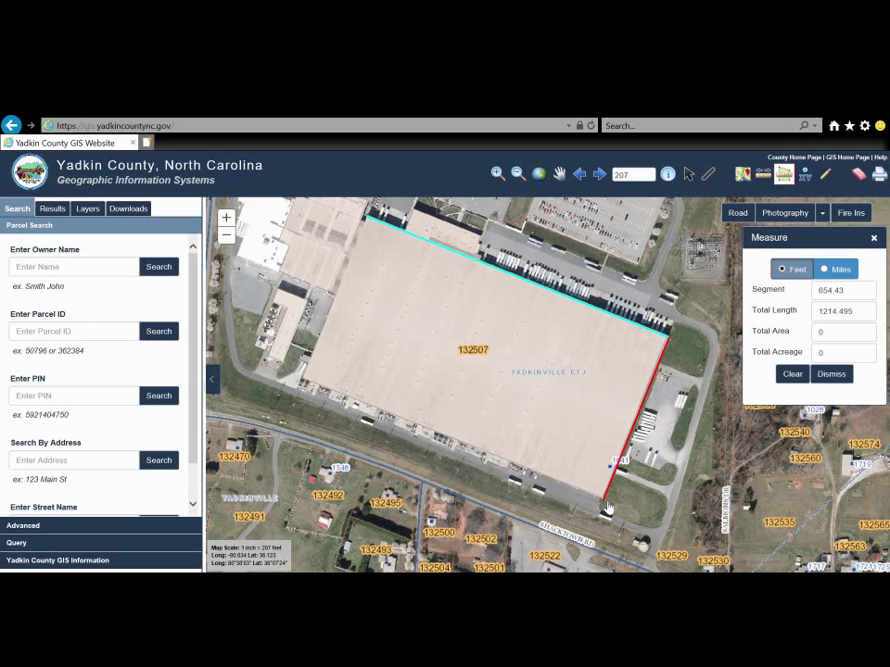
left_click(606, 506)
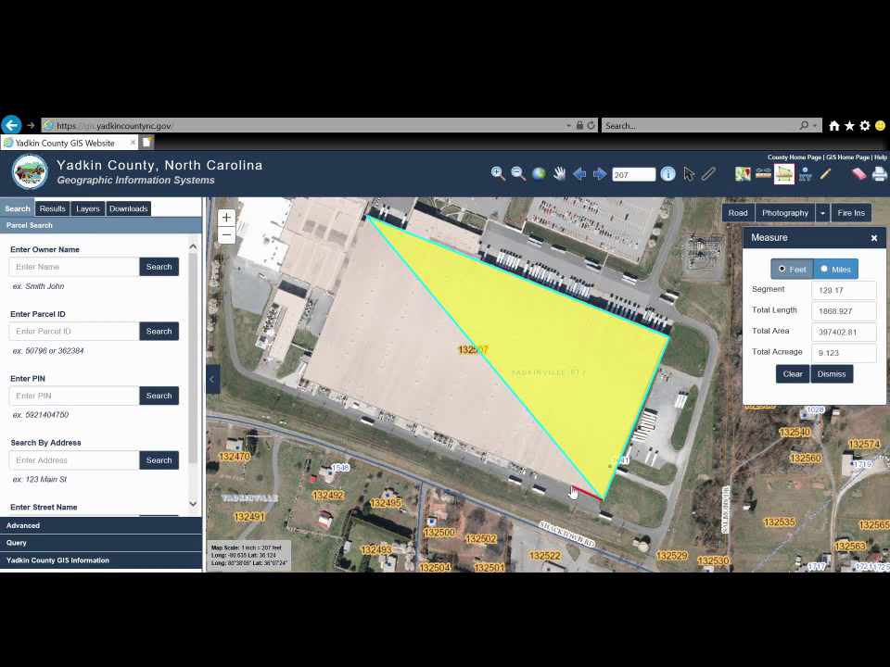
left_click(303, 380)
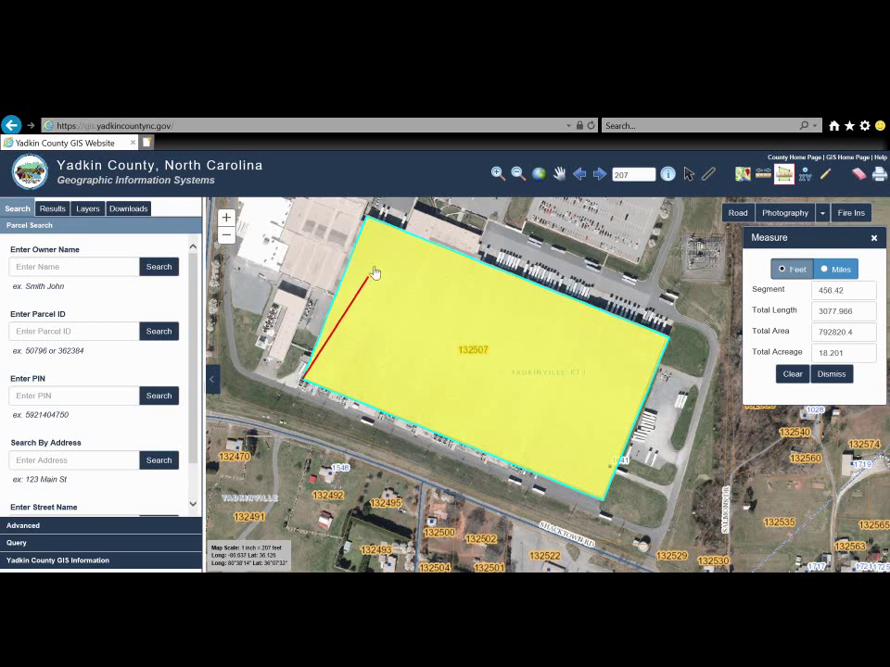
left_click(367, 218)
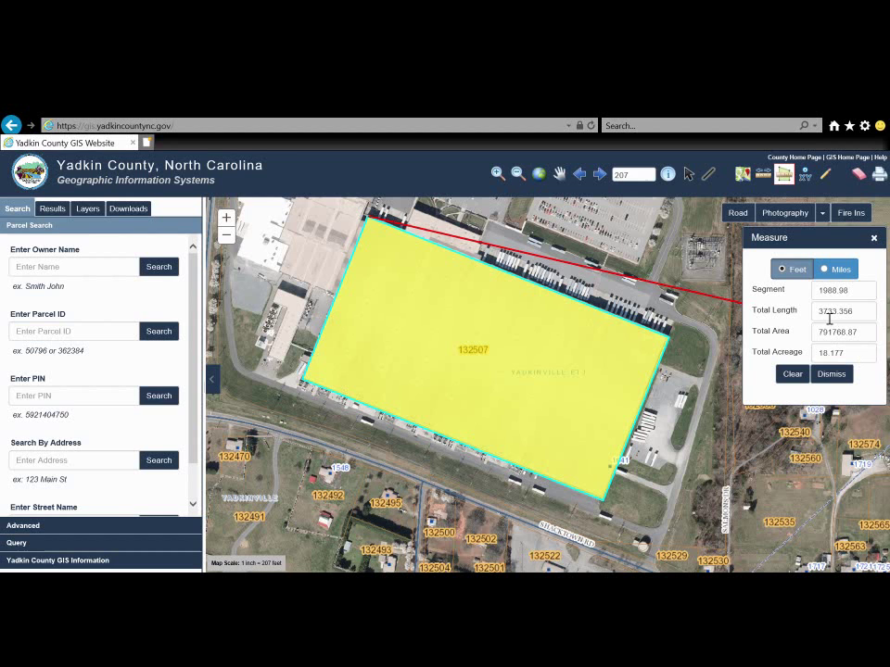
double_click(827, 319)
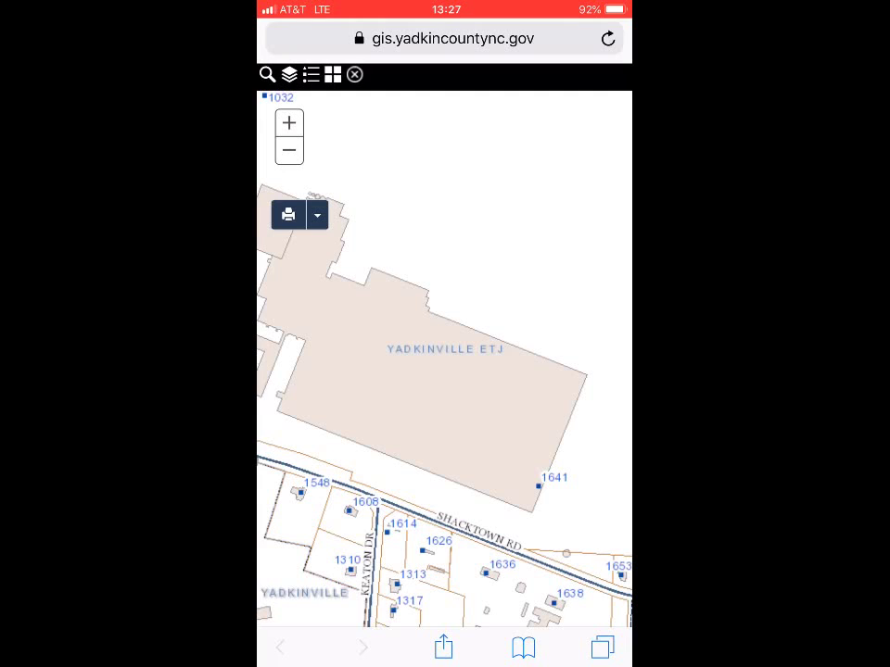
Switch to the mobile GIS site, bring the whole large building along Shacktown Rd into view and activate the Measure tool
scroll(508, 418, "up", 2)
scroll(480, 419, "up", 1)
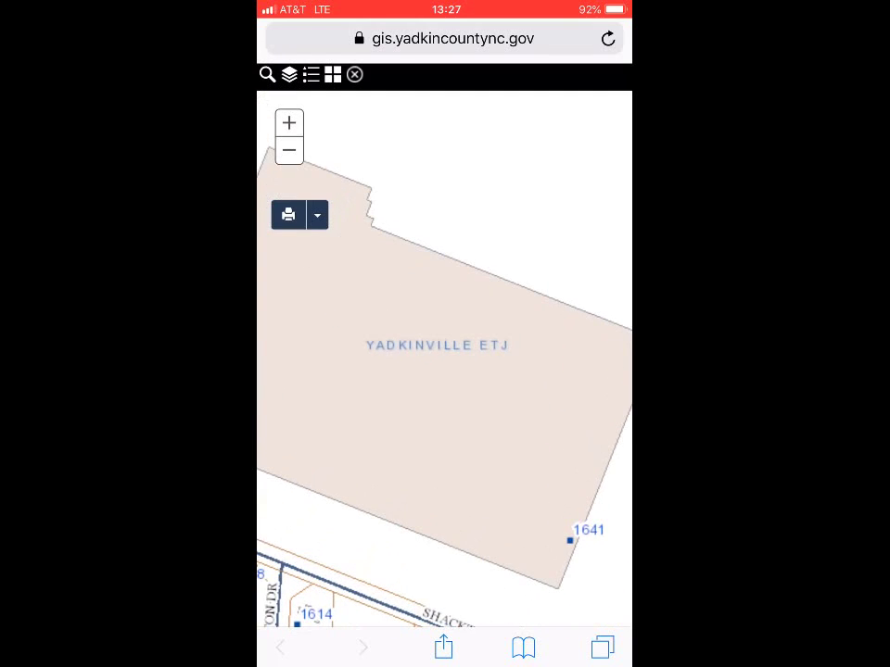
scroll(501, 406, "down", 2)
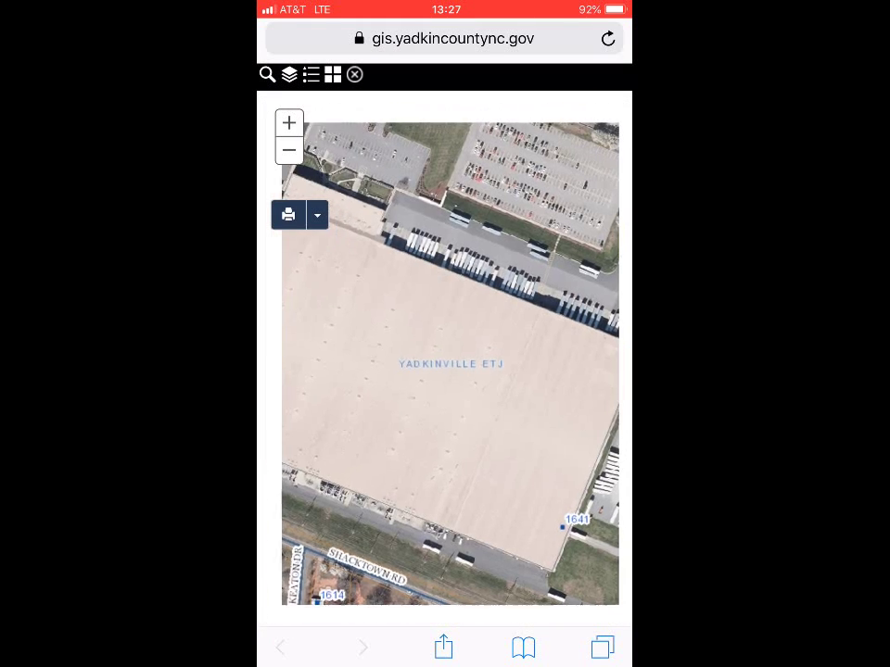
scroll(444, 315, "down", 1)
left_click_drag(417, 417, 448, 415)
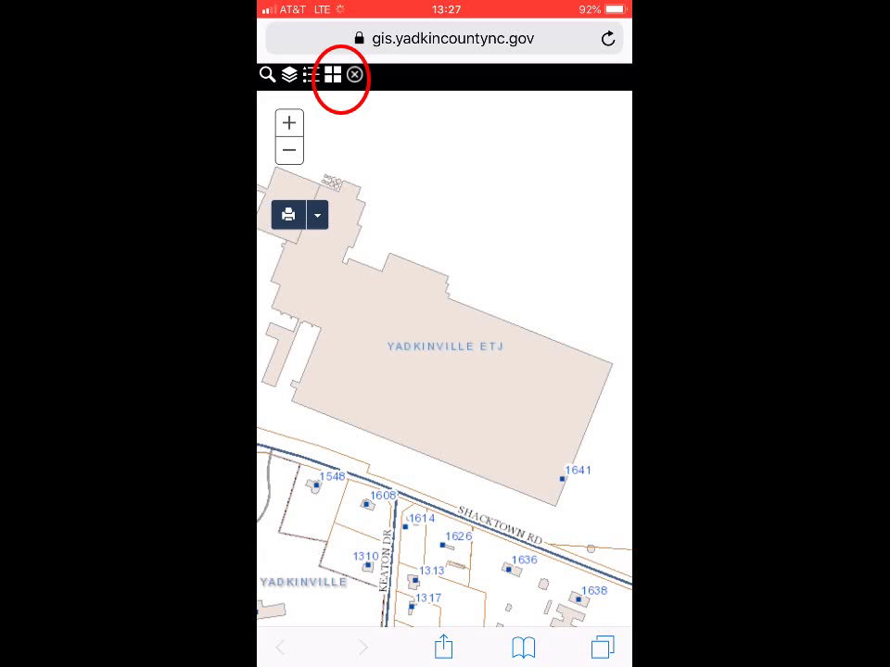
left_click(332, 74)
scroll(443, 371, "down", 5)
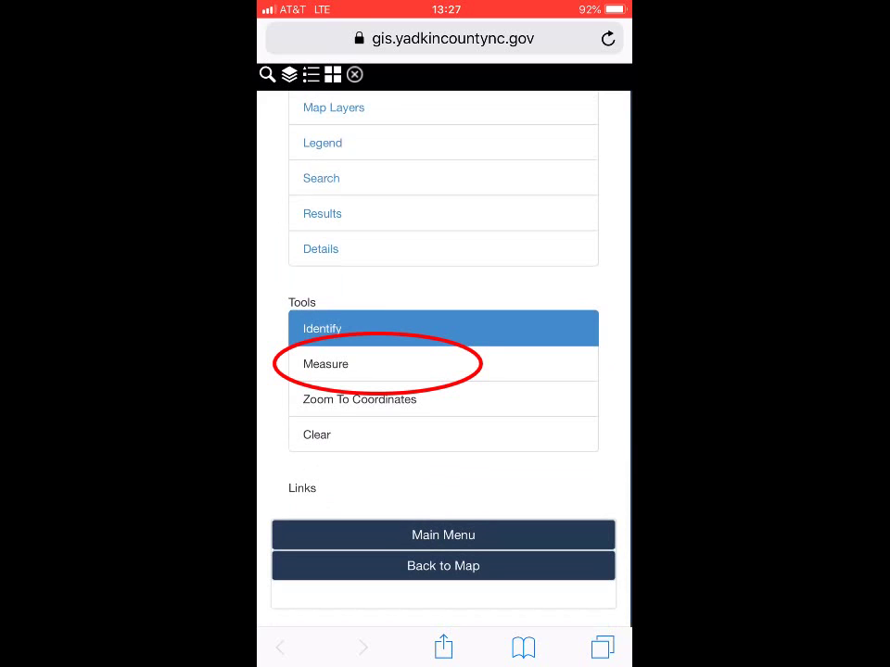
left_click(326, 363)
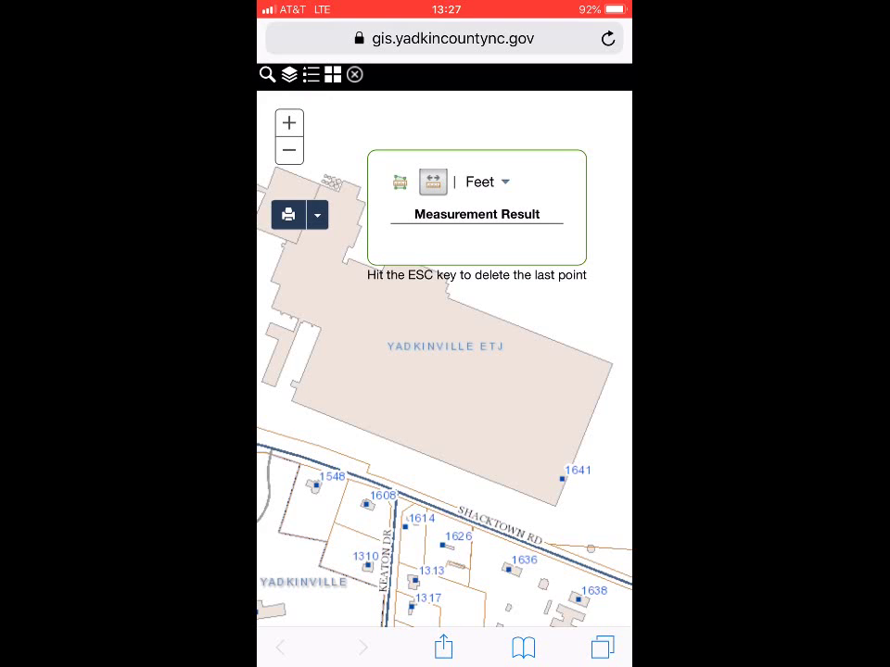
Measure the building's perimeter in feet with a closed distance path through the four corners of its main rectangular section
left_click_drag(445, 346, 436, 394)
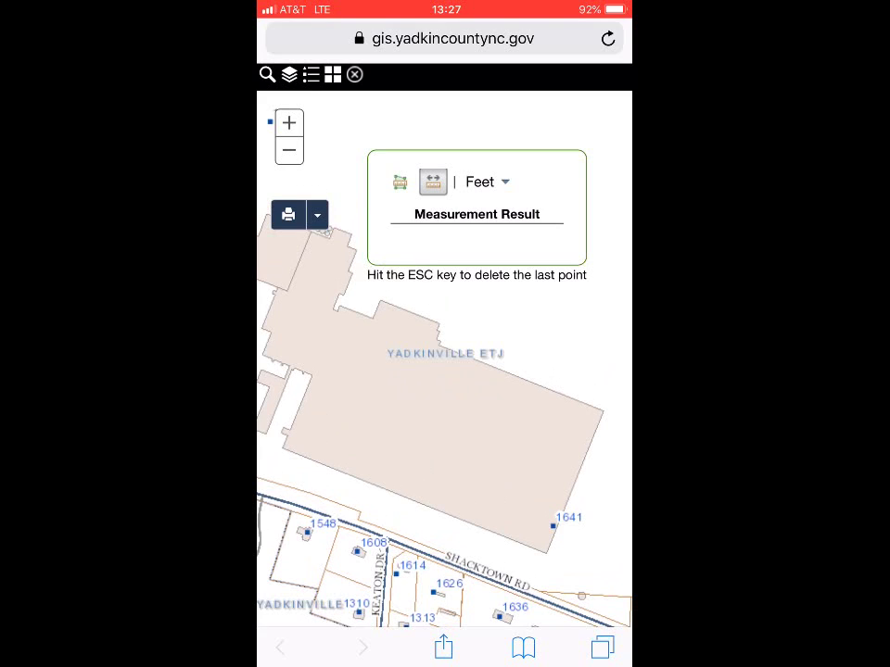
left_click(342, 306)
left_click(602, 405)
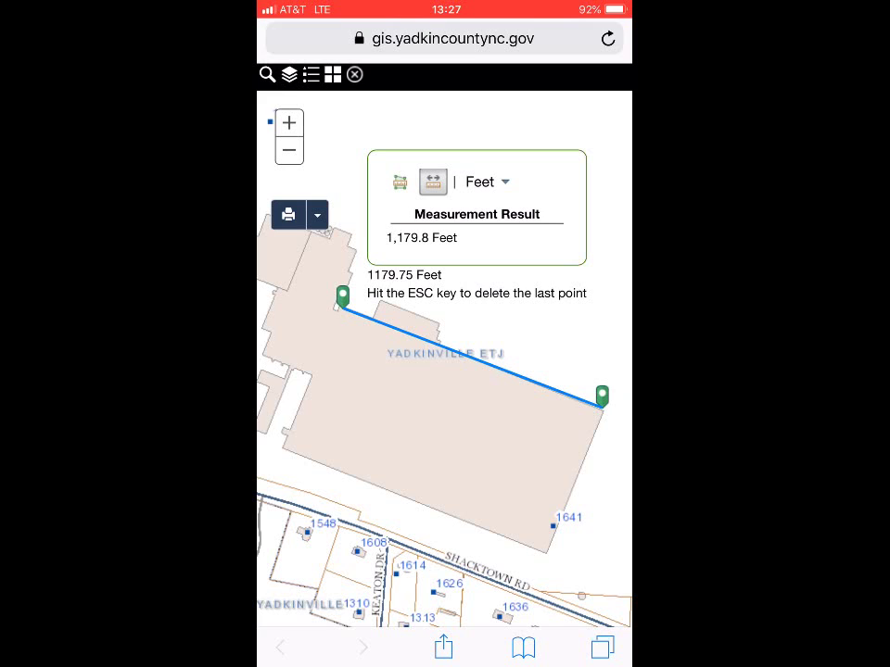
left_click(548, 553)
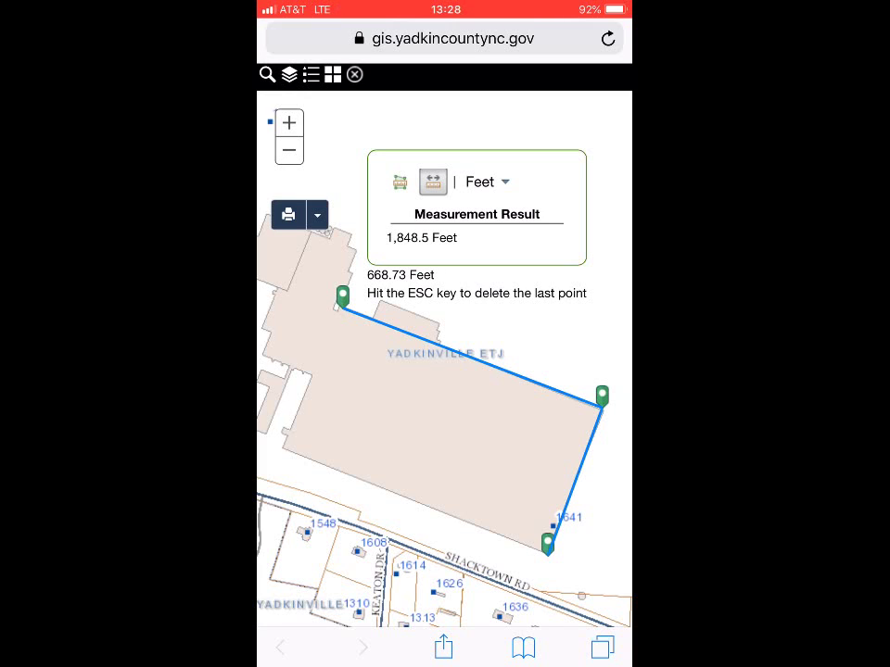
left_click(282, 445)
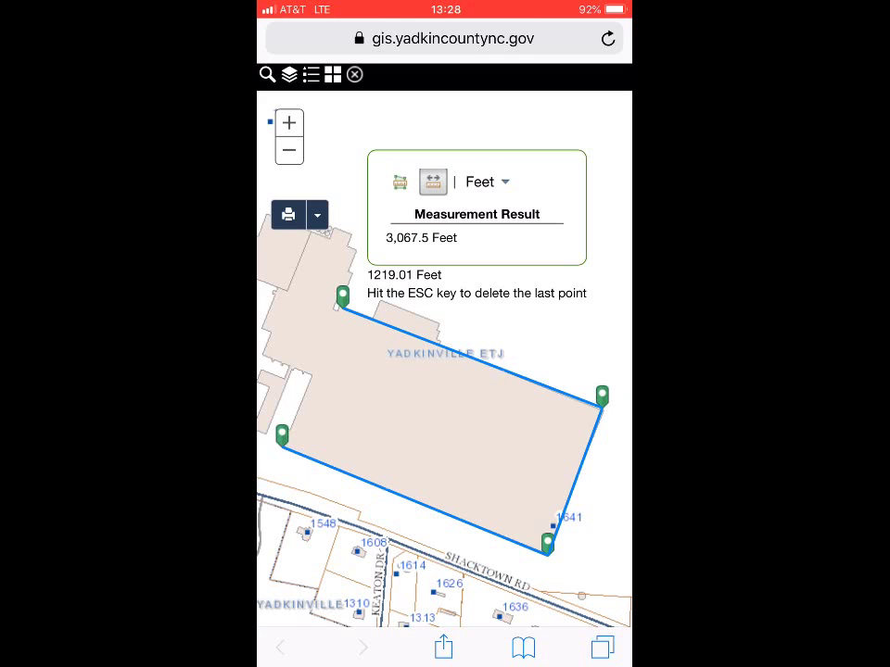
left_click(344, 297)
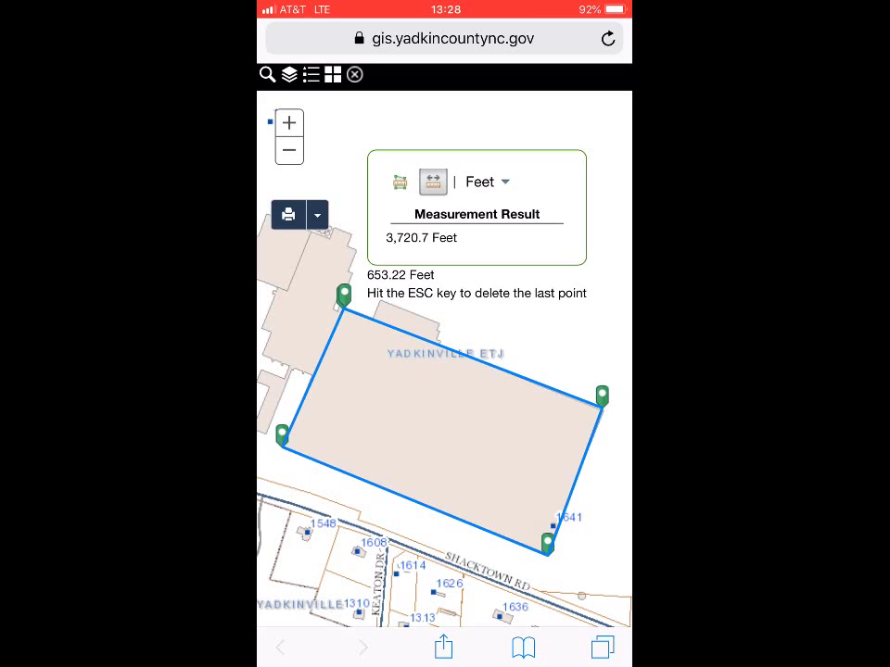